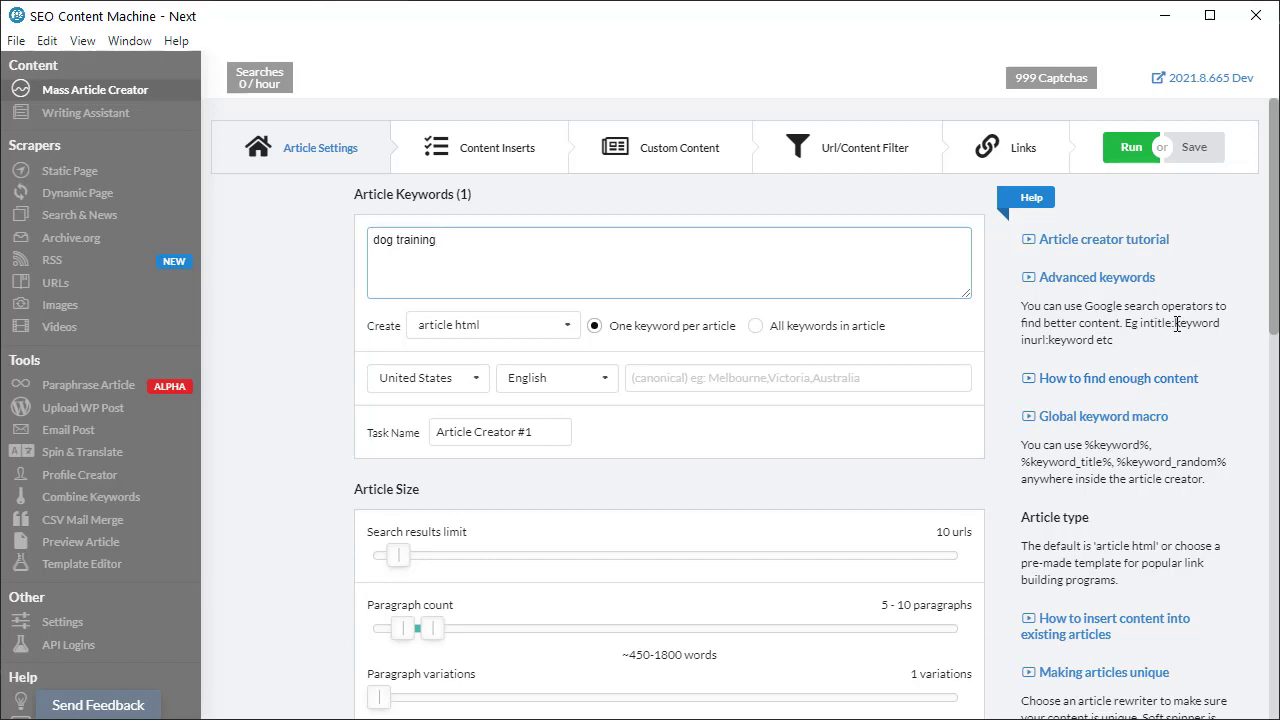
- Prefix the "dog training" article keyword with the search operator "inurl:wikipedia"
{"action": "left_click_drag", "start_coordinate": [1140, 323], "coordinate": [1174, 323]}
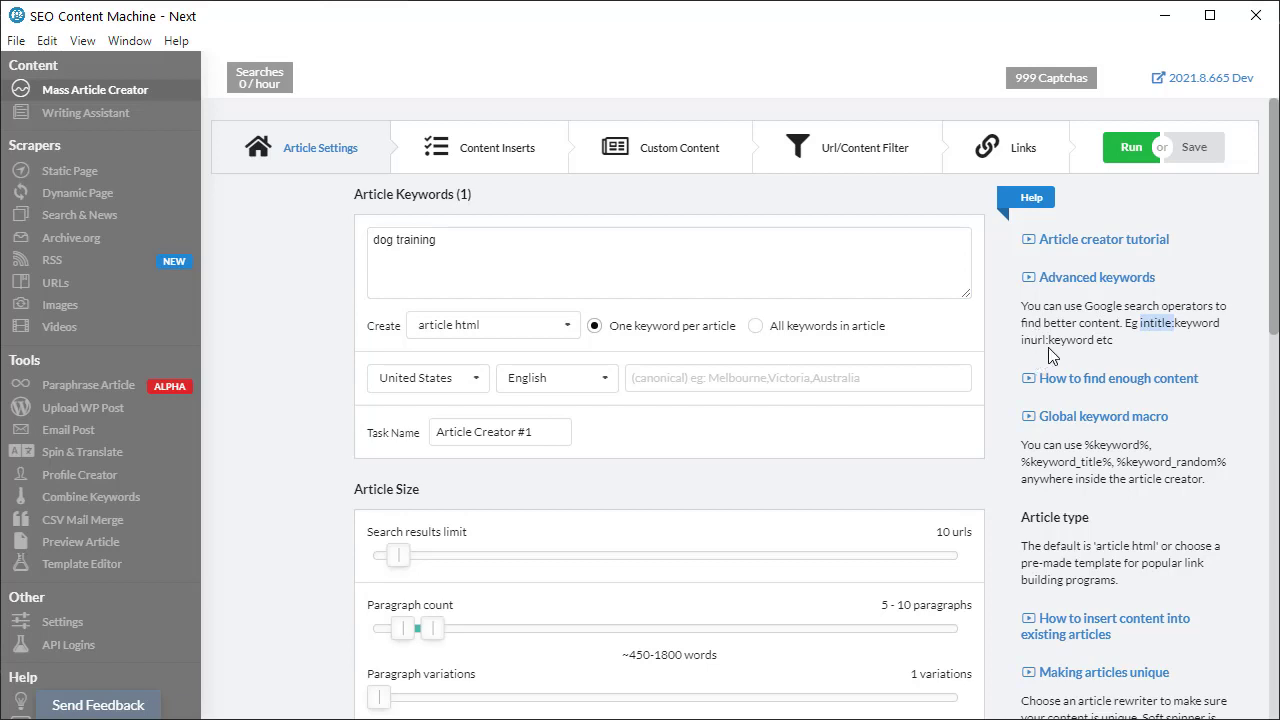
{"action": "left_click", "coordinate": [471, 258]}
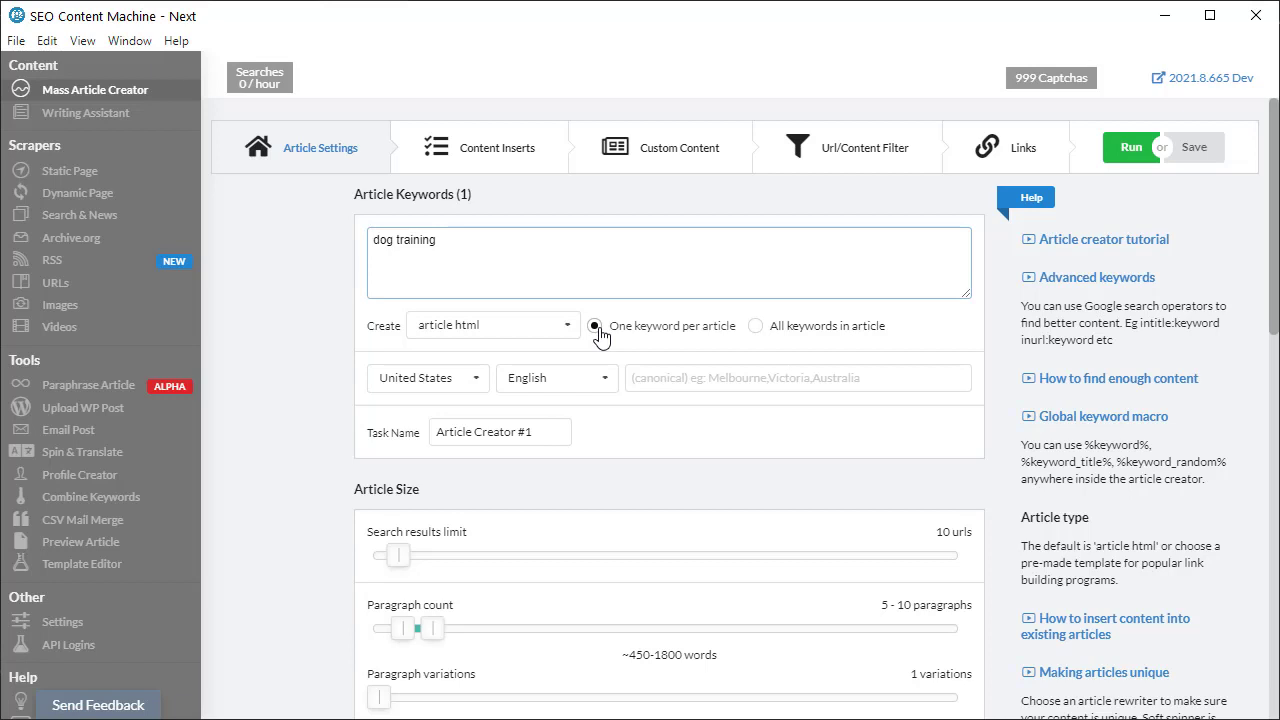
{"action": "left_click_drag", "start_coordinate": [1020, 341], "coordinate": [1048, 339]}
{"action": "key", "text": "ctrl+c"}
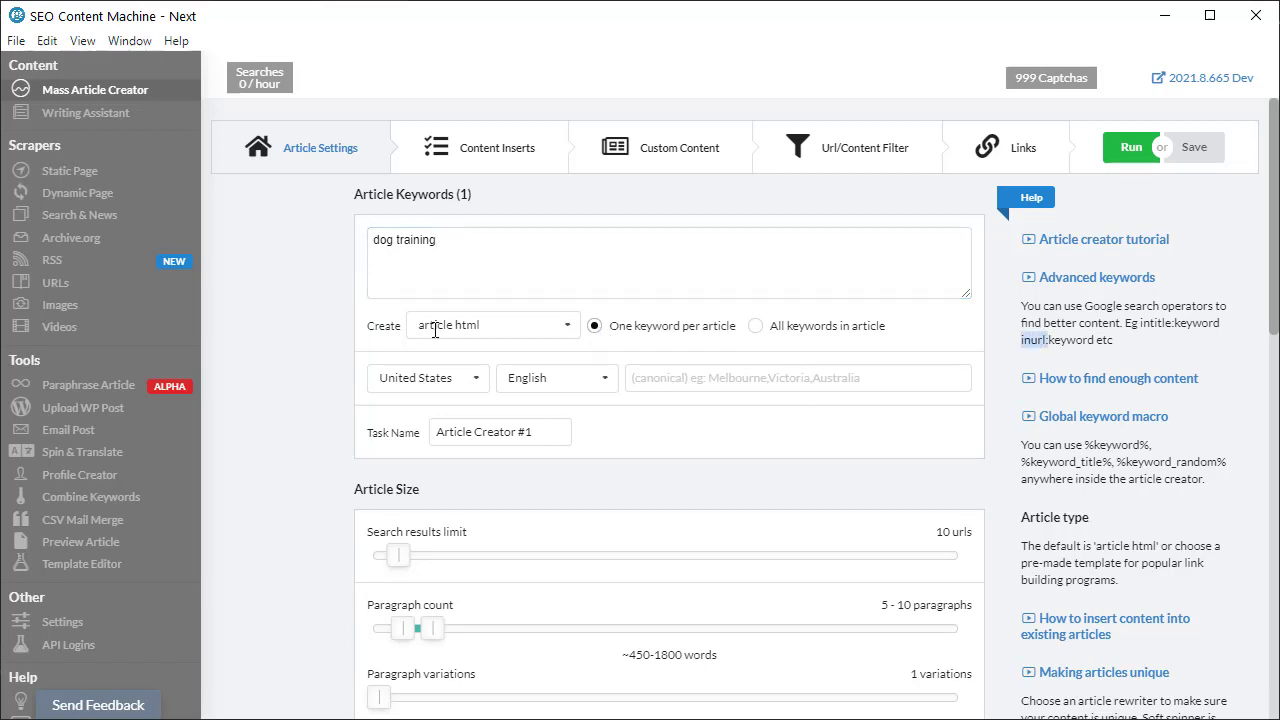
{"action": "left_click", "coordinate": [373, 241]}
{"action": "key", "text": "ctrl+v"}
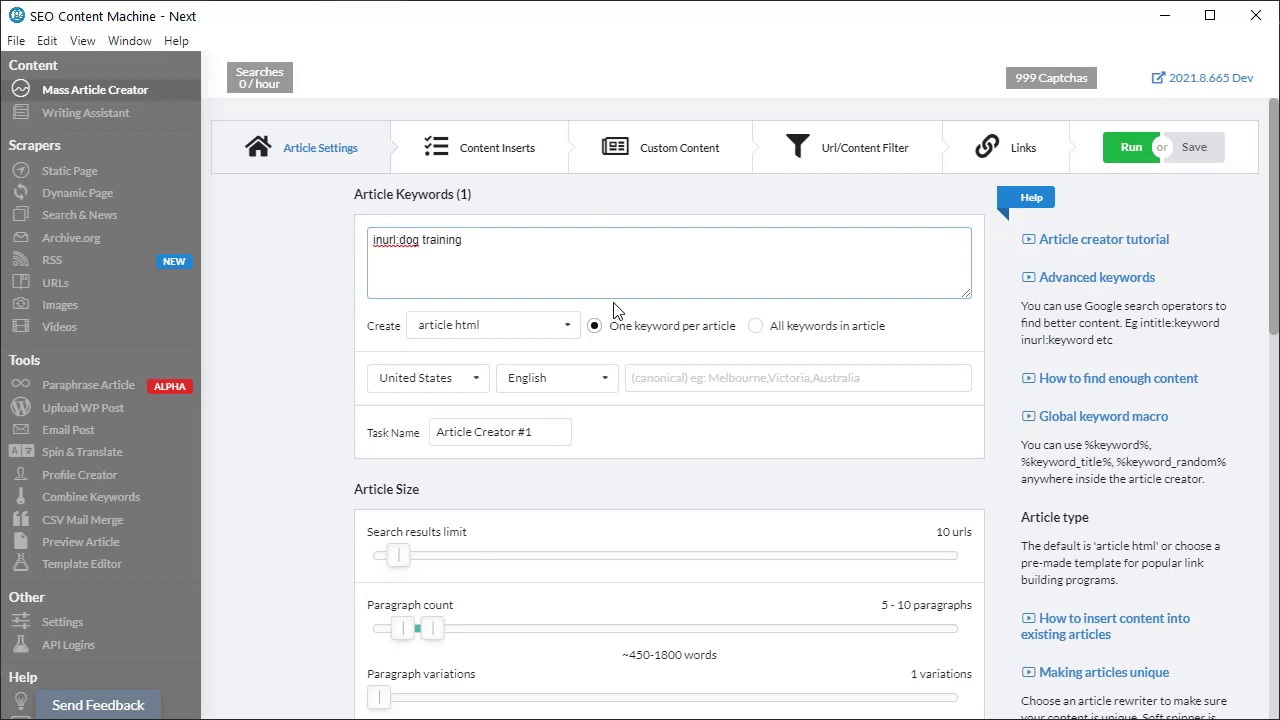
{"action": "type", "text": "wikipedia"}
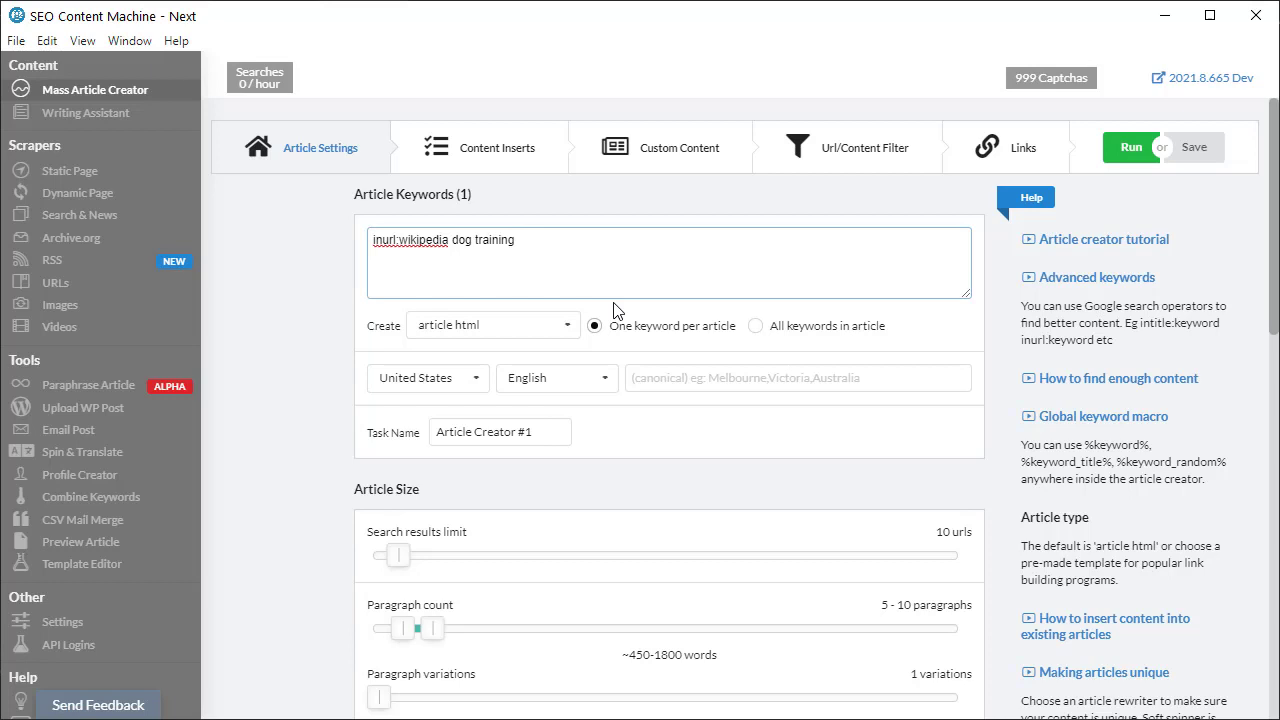
- Extend the keyword line with an alternative so it reads "inurl:wikipedia dog training | inurl:wikipedia cat training"
{"action": "key", "text": "ctrl+a"}
{"action": "key", "text": "ctrl+c"}
{"action": "key", "text": "End"}
{"action": "key", "text": "ctrl+v"}
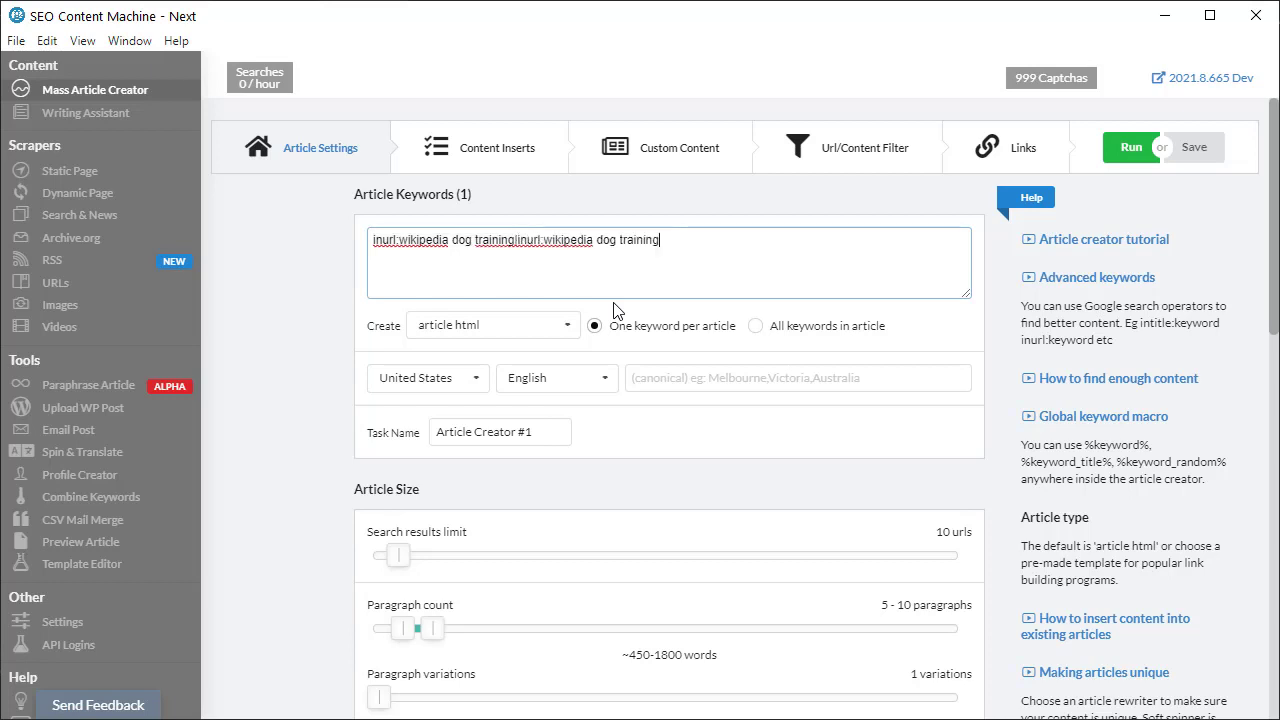
{"action": "key", "text": "shift+End"}
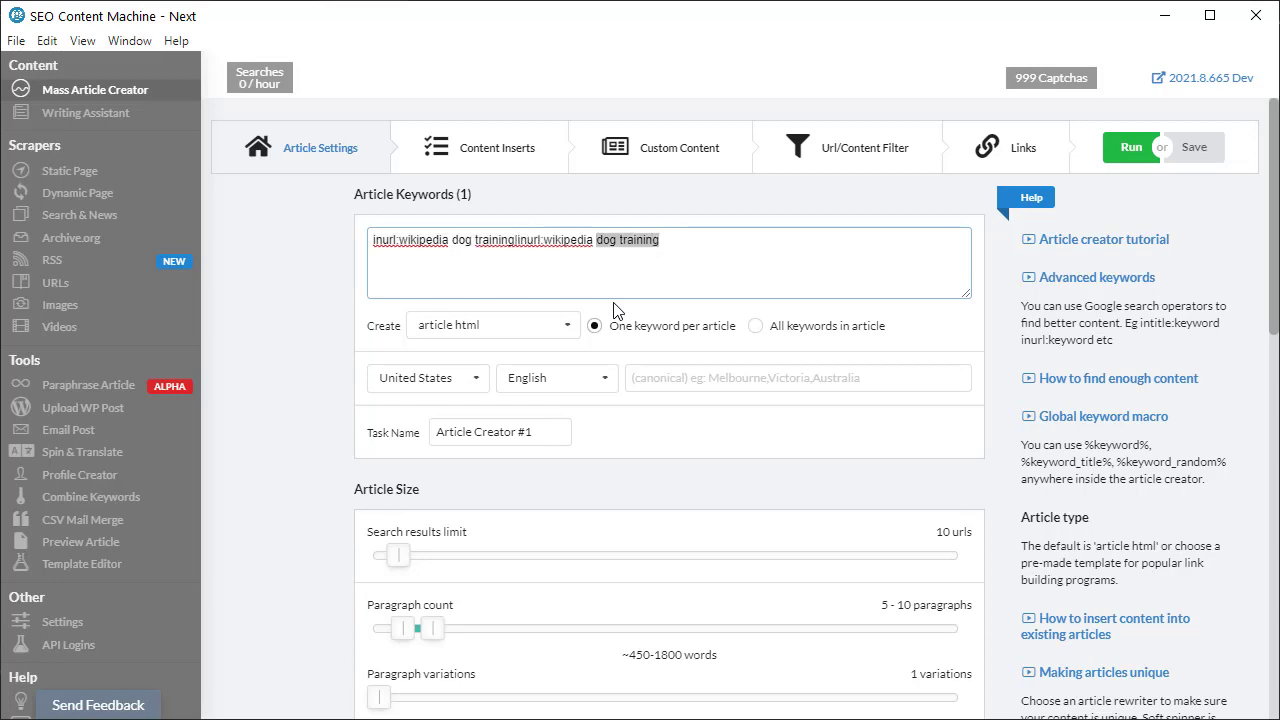
{"action": "type", "text": "cat train"}
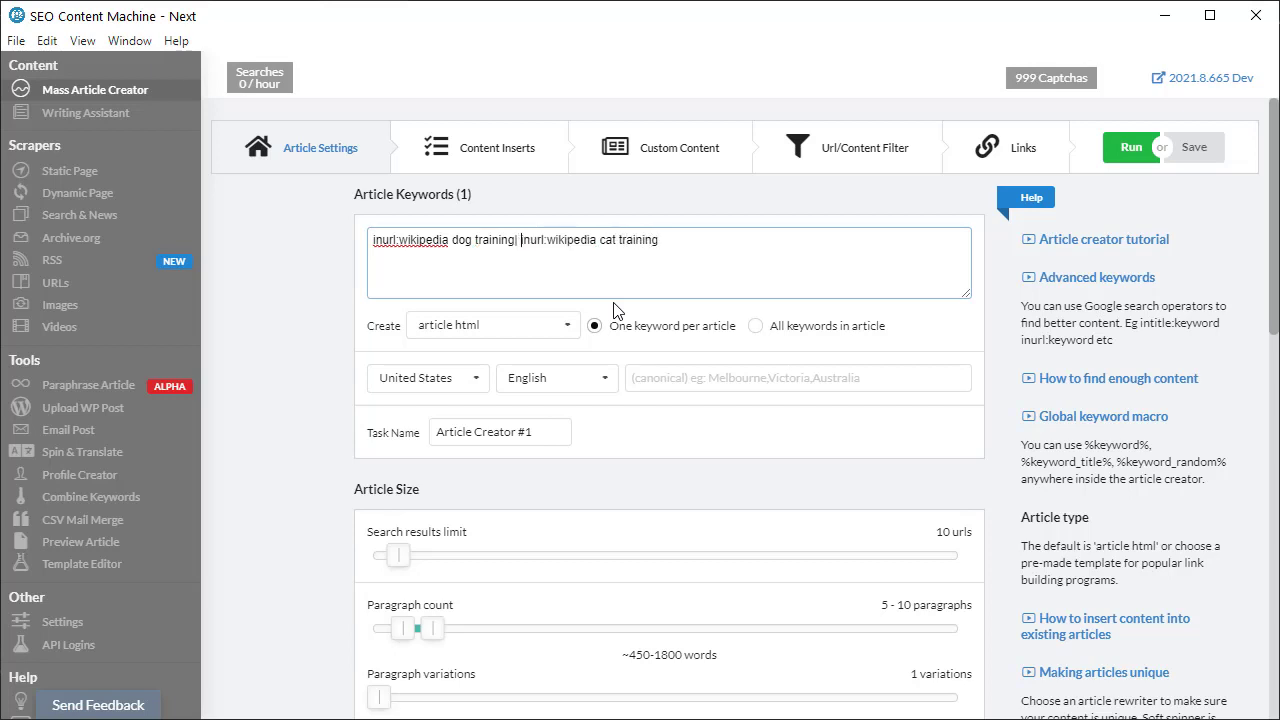
{"action": "key", "text": "Left"}
{"action": "key", "text": "Left"}
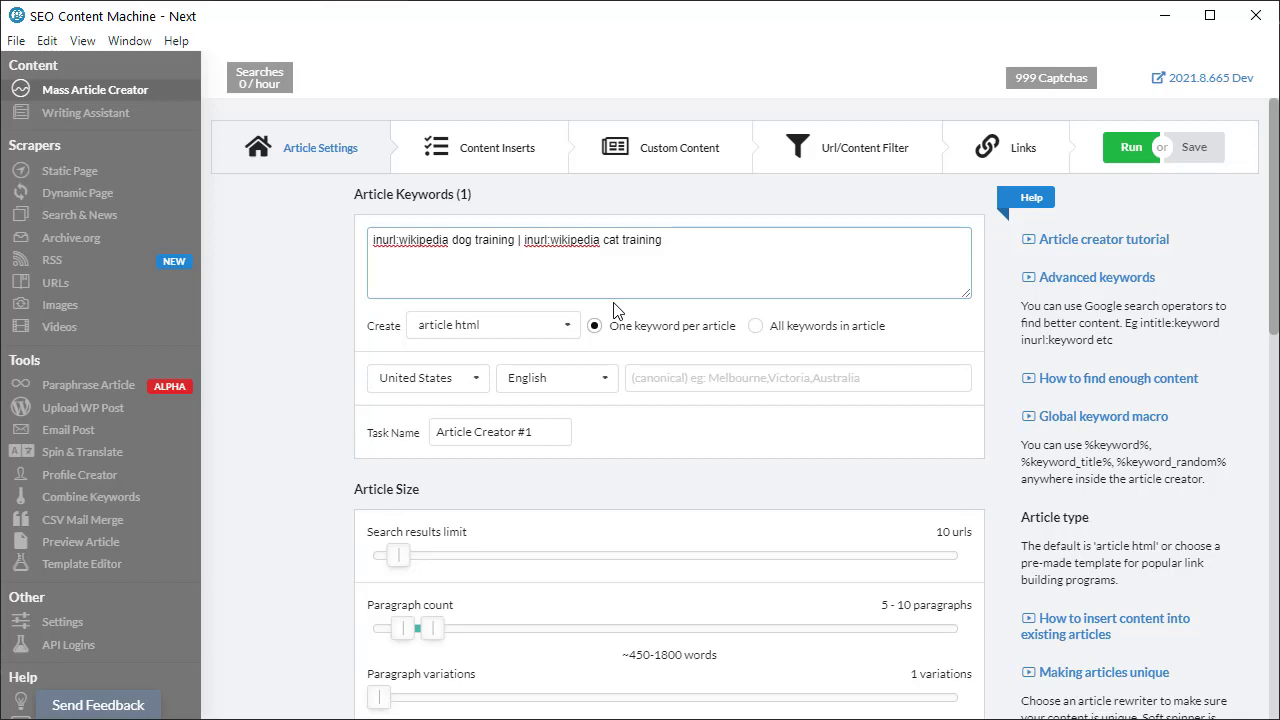
- Add a second article keyword line reading "inurl:wikipedia monkey"
{"action": "key", "text": "ctrl+a"}
{"action": "key", "text": "Right"}
{"action": "key", "text": "ctrl+v"}
{"action": "key", "text": "ctrl+BackSpace"}
{"action": "key", "text": "ctrl+BackSpace"}
{"action": "key", "text": "ctrl+BackSpace"}
{"action": "key", "text": "ctrl+BackSpace"}
{"action": "key", "text": "ctrl+BackSpace"}
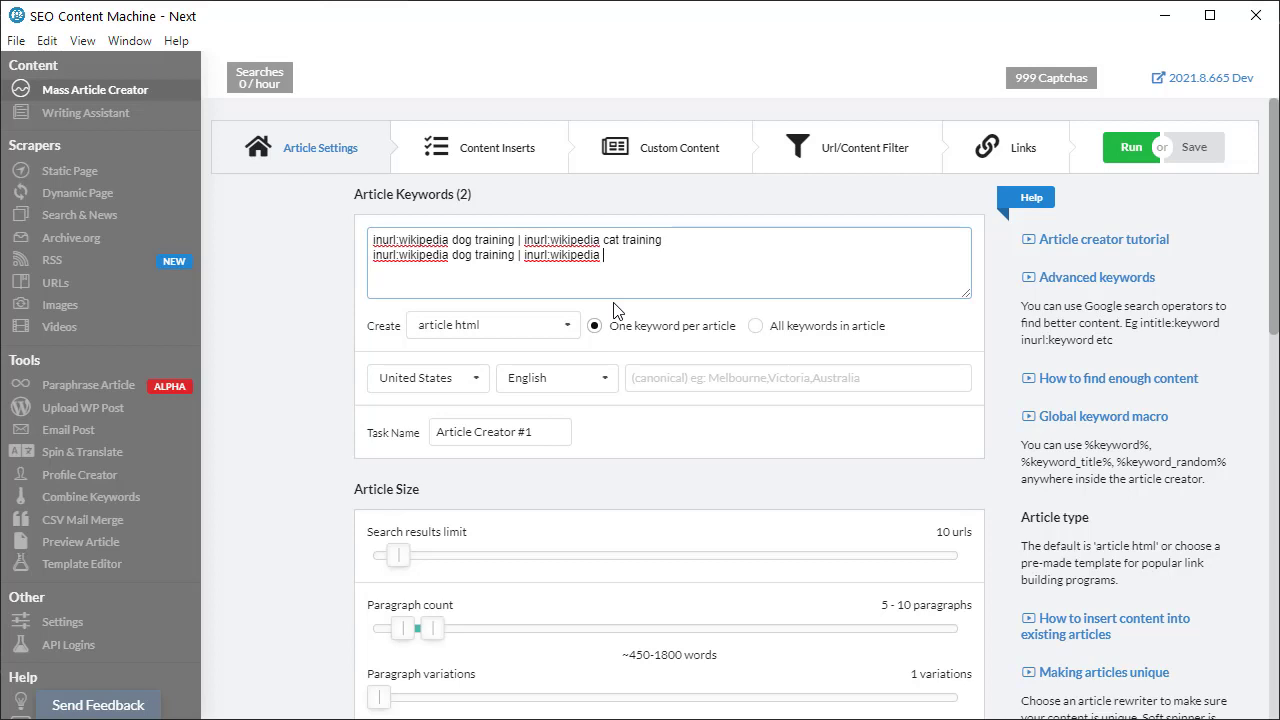
{"action": "key", "text": "BackSpace"}
{"action": "key", "text": "BackSpace"}
{"action": "key", "text": "BackSpace"}
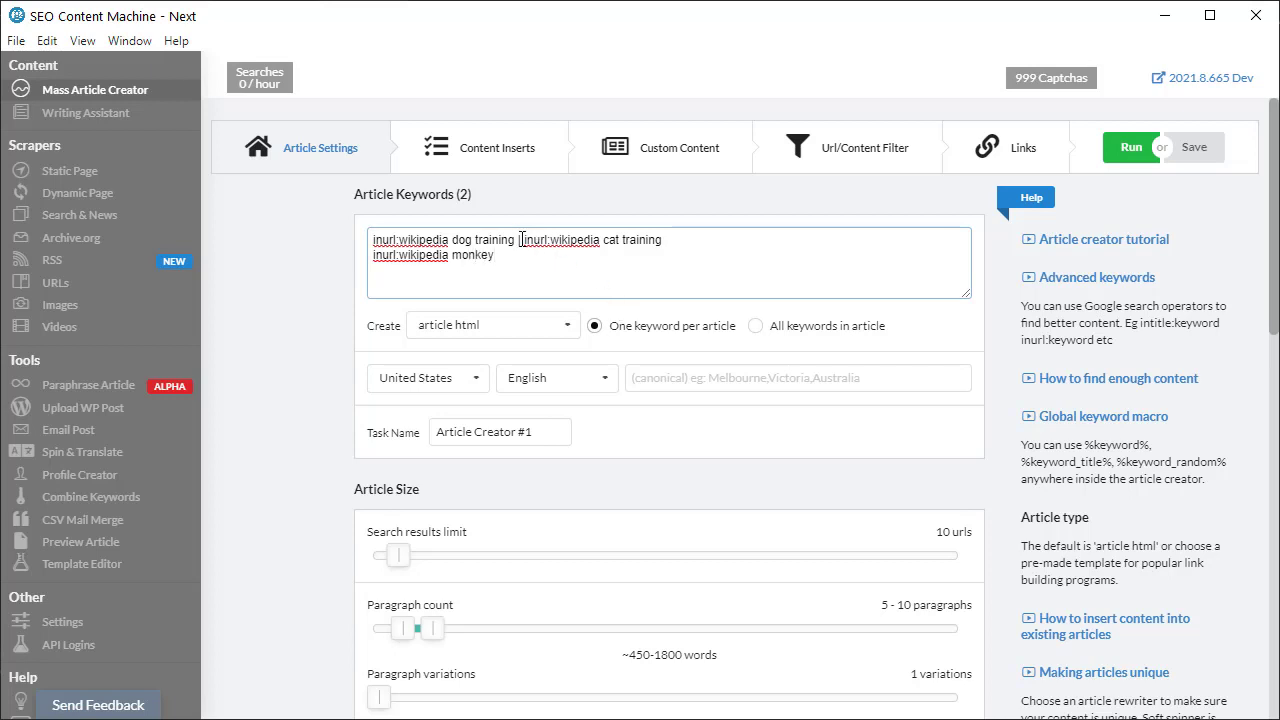
- Open the saved URL scraper task "inurl:wikipedia sencha tea" and clear its ignored-URL word
{"action": "left_click_drag", "start_coordinate": [521, 240], "coordinate": [755, 241]}
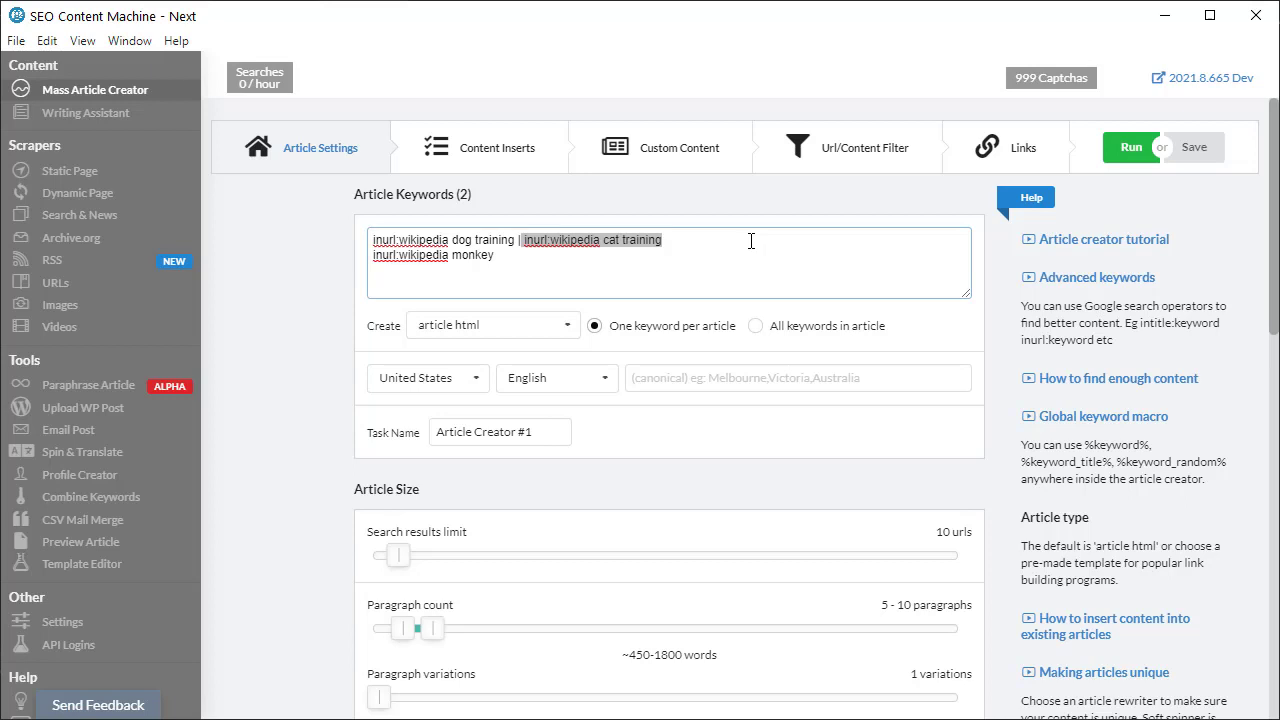
{"action": "left_click", "coordinate": [151, 288]}
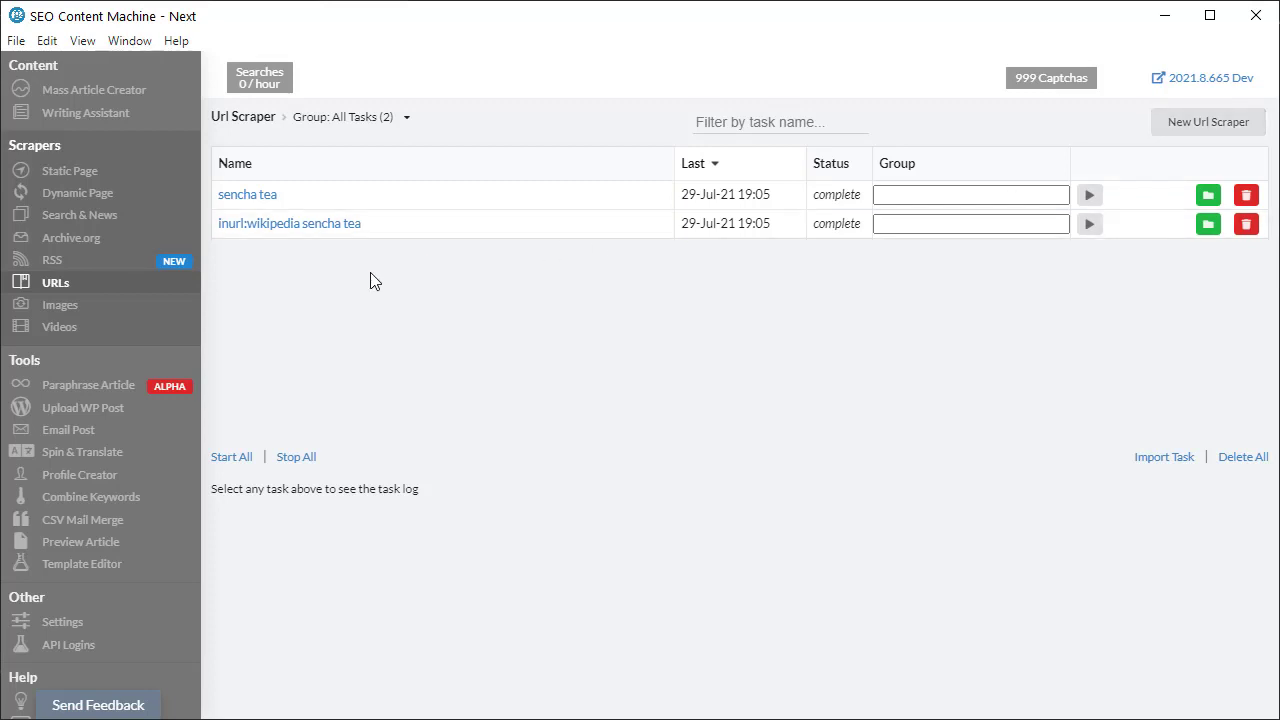
{"action": "left_click", "coordinate": [289, 224]}
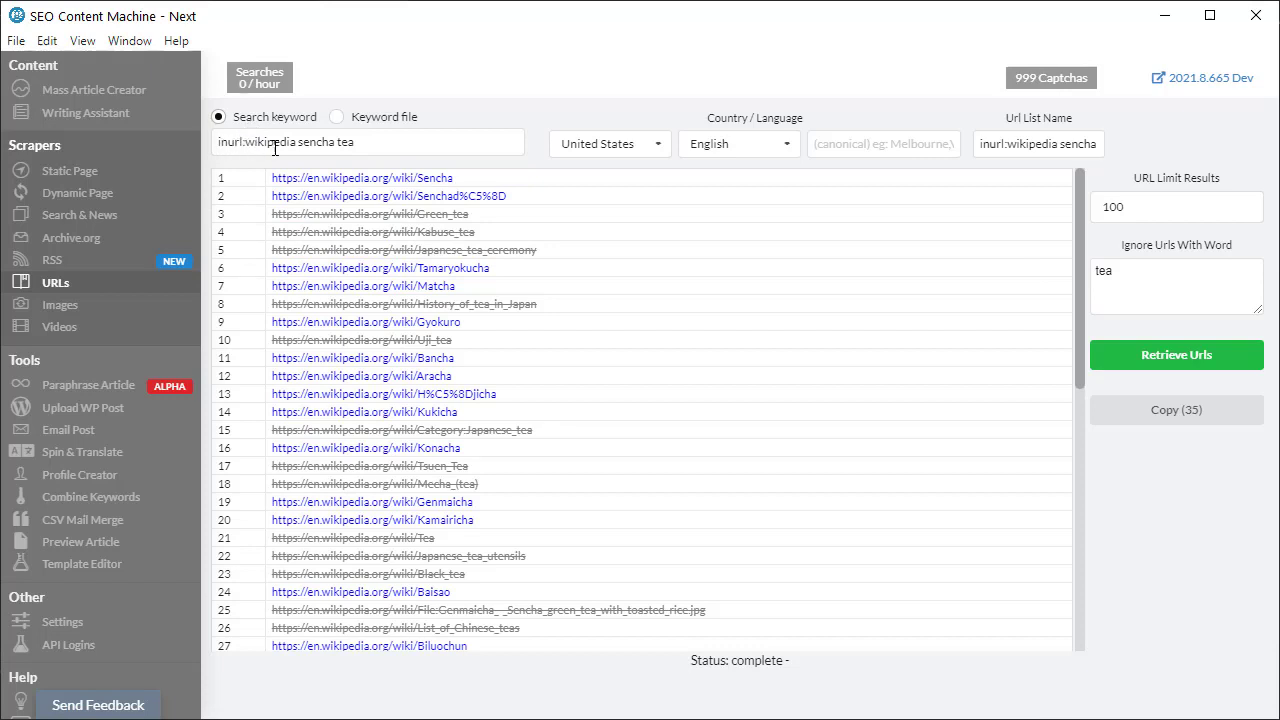
{"action": "double_click", "coordinate": [1178, 288]}
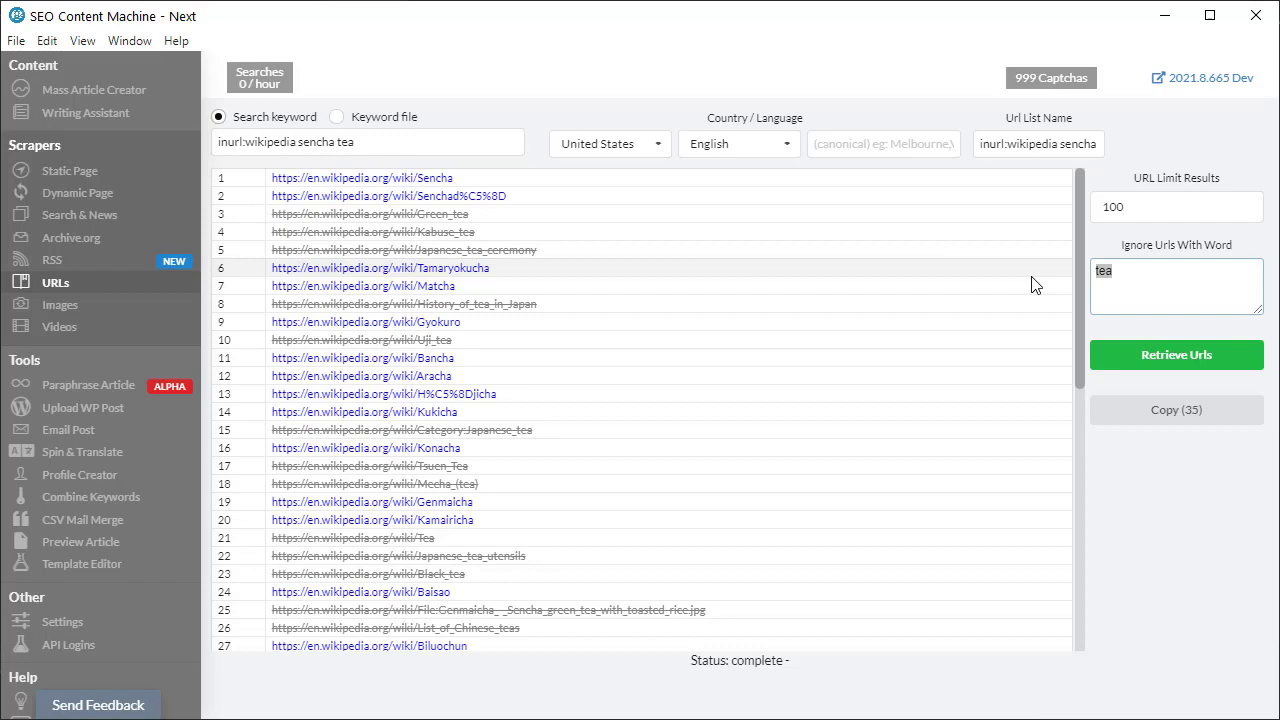
{"action": "key", "text": "BackSpace"}
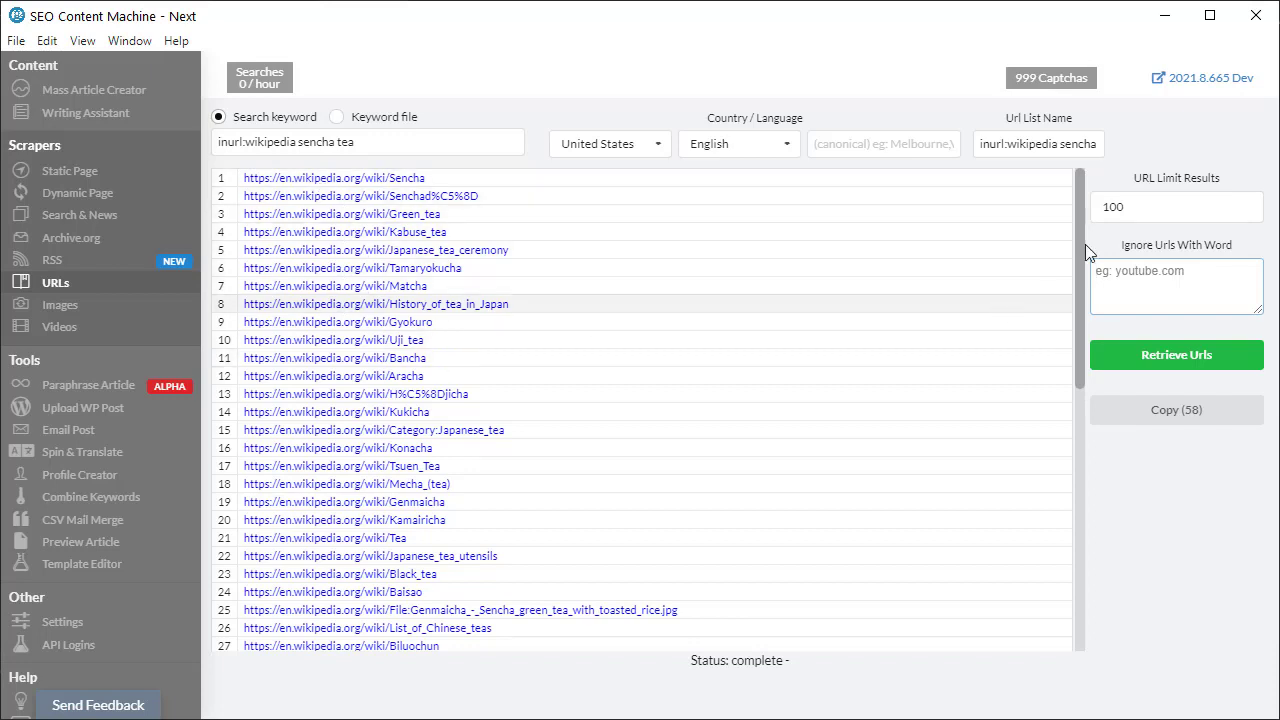
- Review the scraped URL list down to its end, checking where "wikipedia" occurs in the addresses
{"action": "left_click_drag", "start_coordinate": [1085, 244], "coordinate": [676, 511]}
{"action": "left_click", "coordinate": [692, 508]}
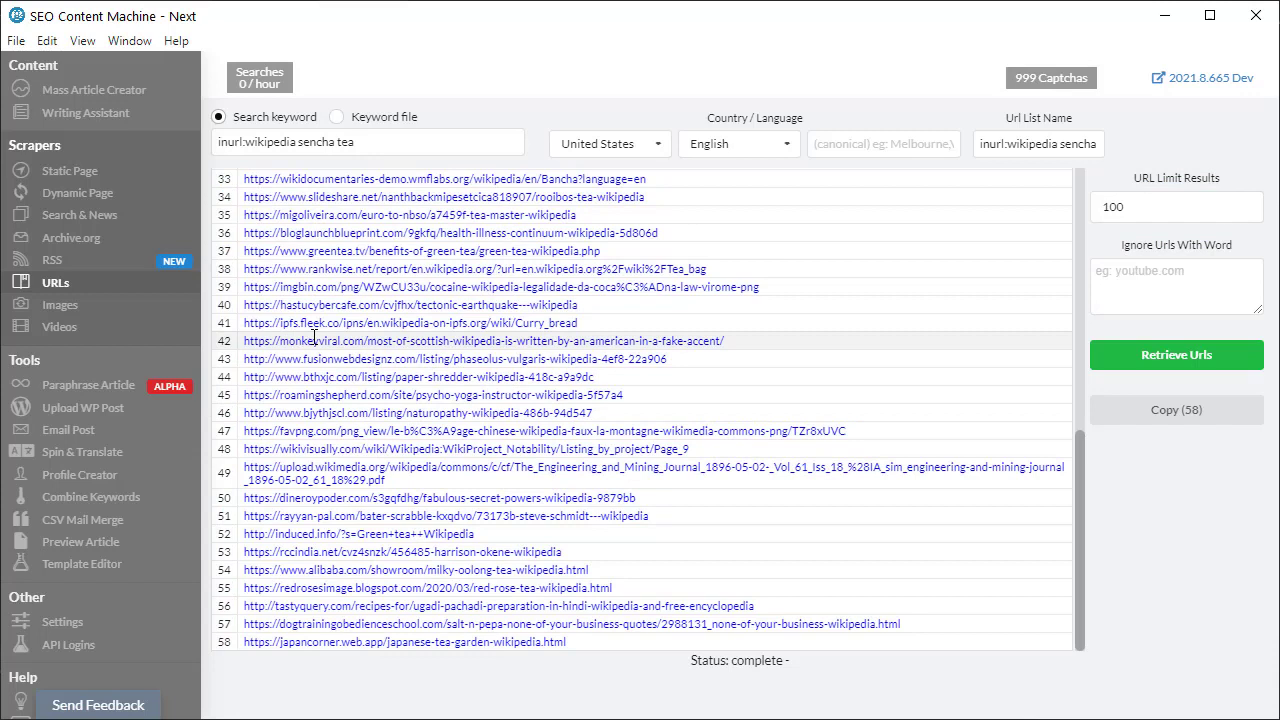
{"action": "left_click_drag", "start_coordinate": [312, 340], "coordinate": [353, 340]}
{"action": "double_click", "coordinate": [487, 340]}
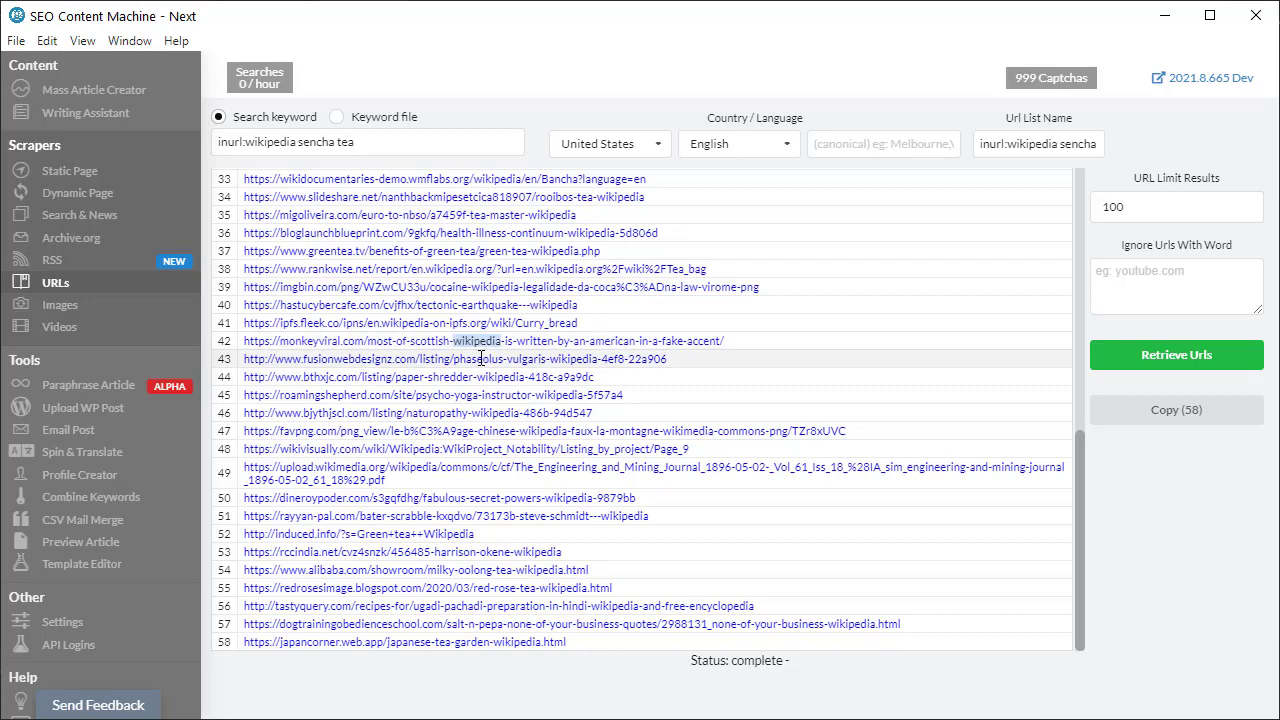
{"action": "scroll", "coordinate": [482, 356], "scroll_direction": "up", "scroll_amount": 10}
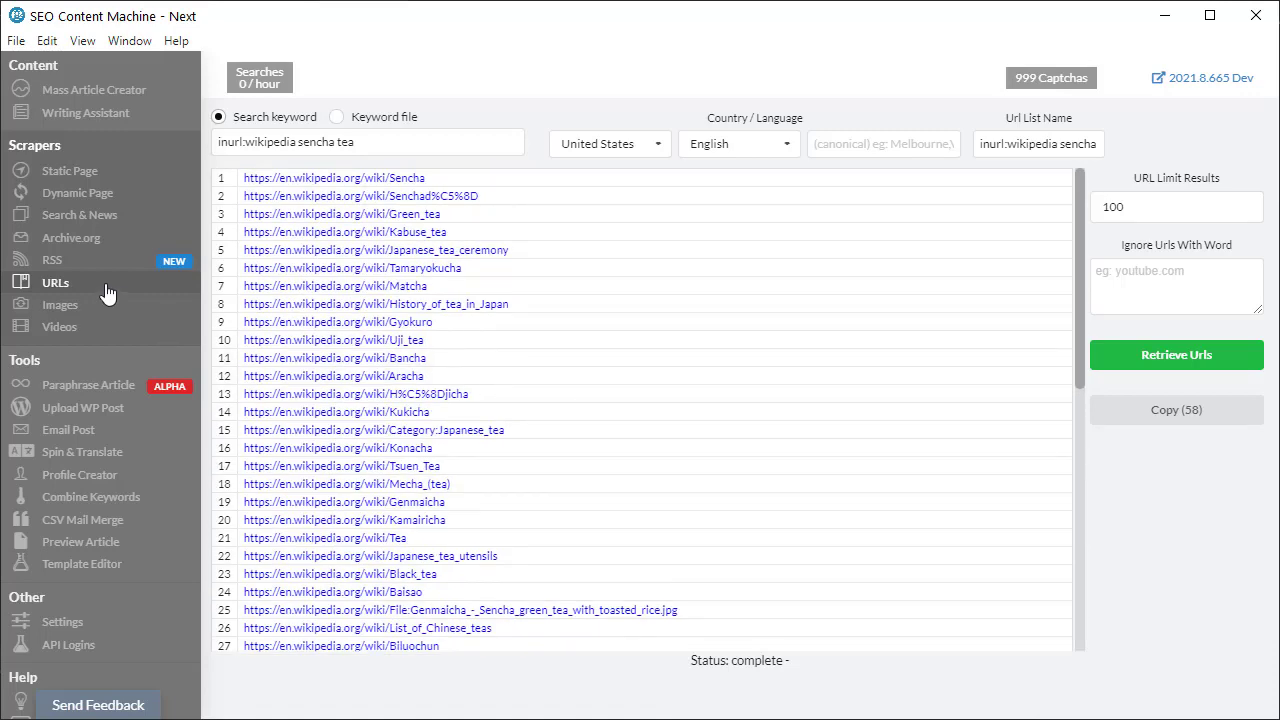
- Open the plain "sencha tea" URL scraper task and check its list for Wikipedia addresses
{"action": "left_click", "coordinate": [106, 288]}
{"action": "left_click", "coordinate": [260, 196]}
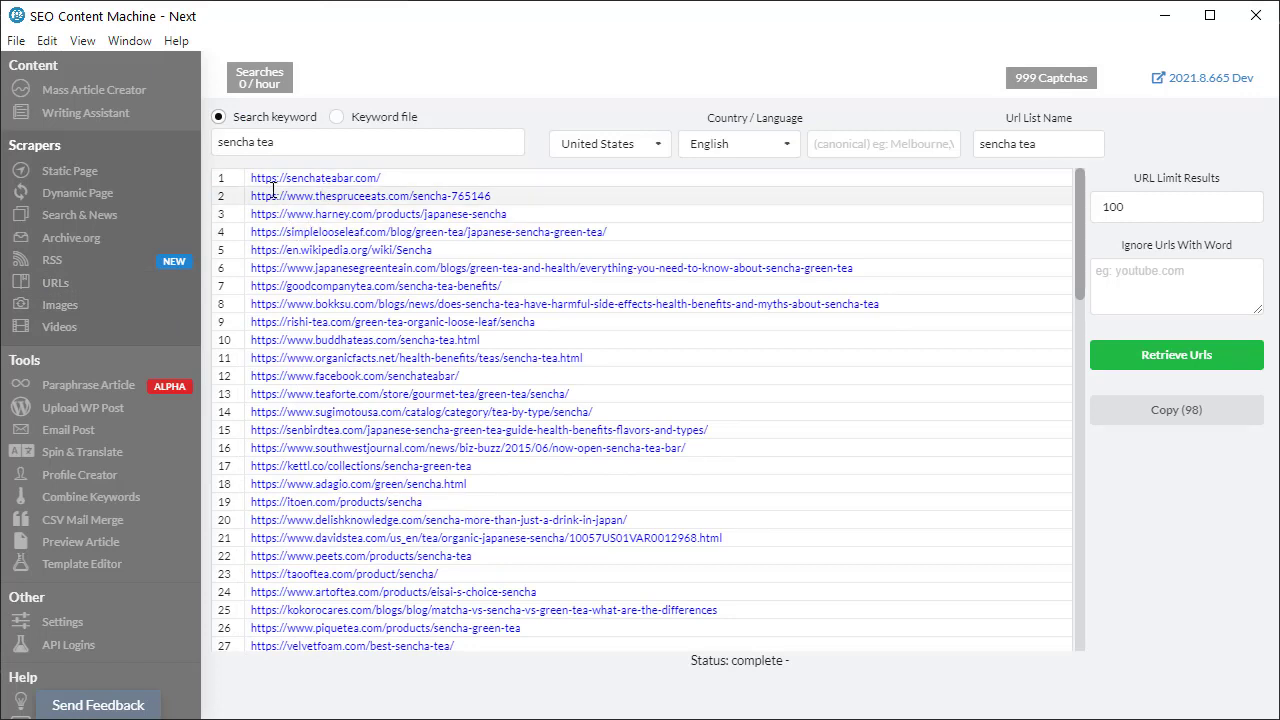
{"action": "left_click_drag", "start_coordinate": [313, 252], "coordinate": [449, 257]}
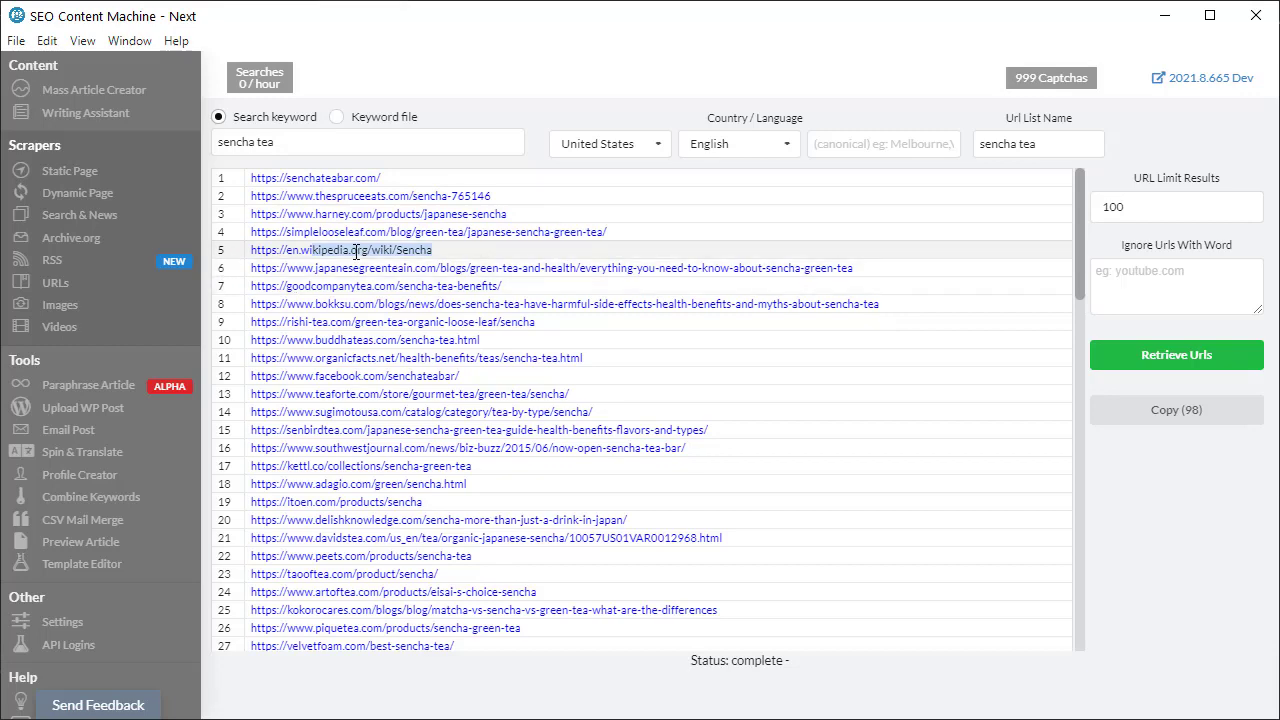
- Reopen the "inurl:wikipedia sencha tea" task and change the operator in its search keyword to "inurl:wikipedia.org"
{"action": "left_click", "coordinate": [55, 283]}
{"action": "left_click", "coordinate": [283, 221]}
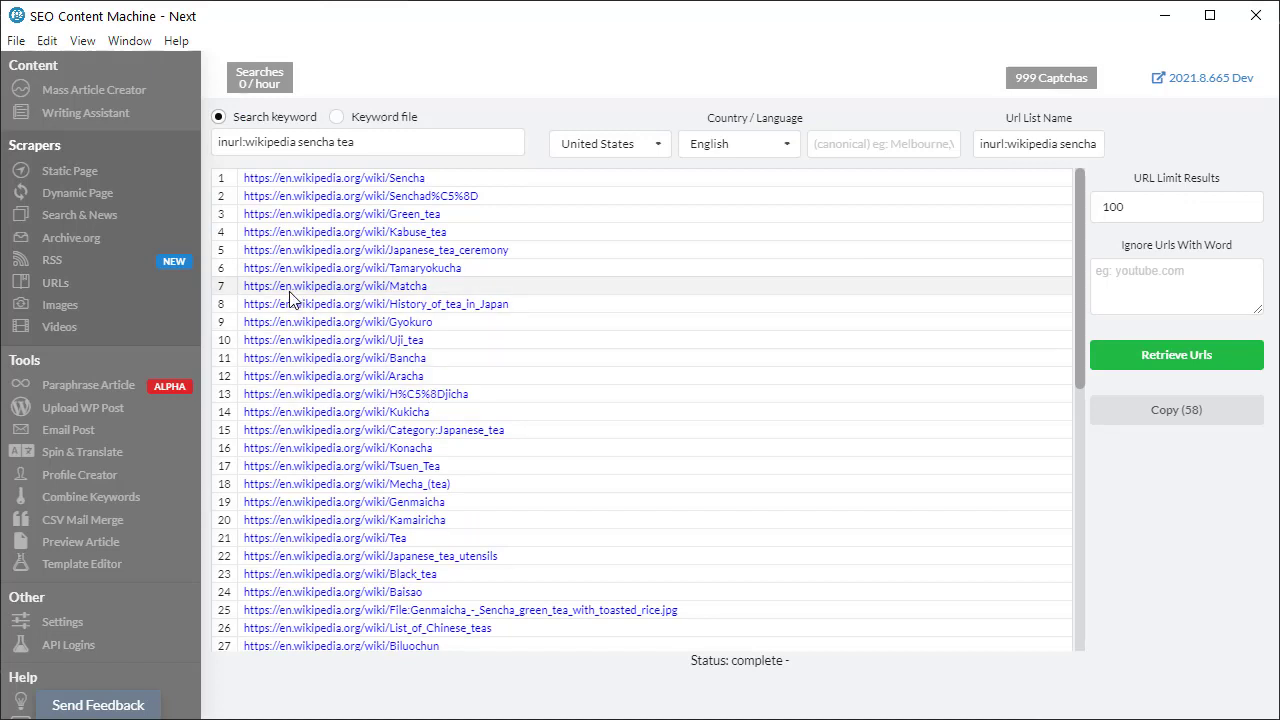
{"action": "left_click_drag", "start_coordinate": [292, 288], "coordinate": [361, 284]}
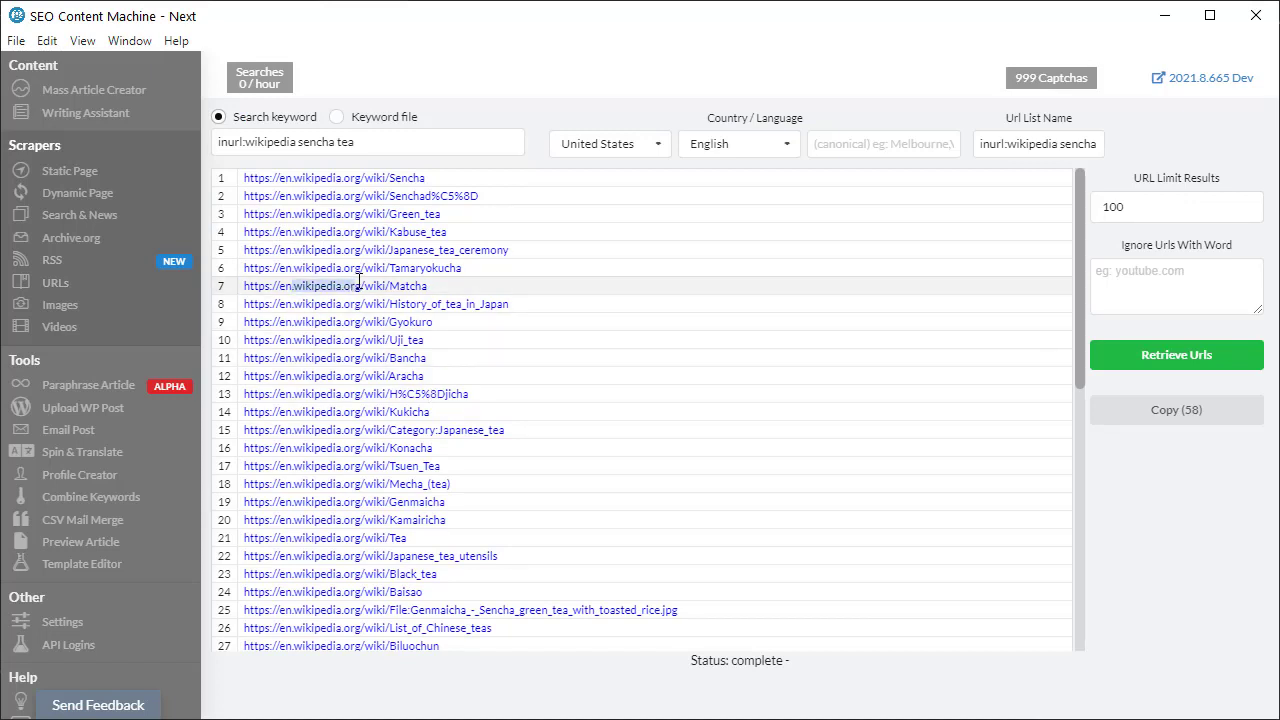
{"action": "left_click", "coordinate": [296, 141]}
{"action": "type", "text": ".org"}
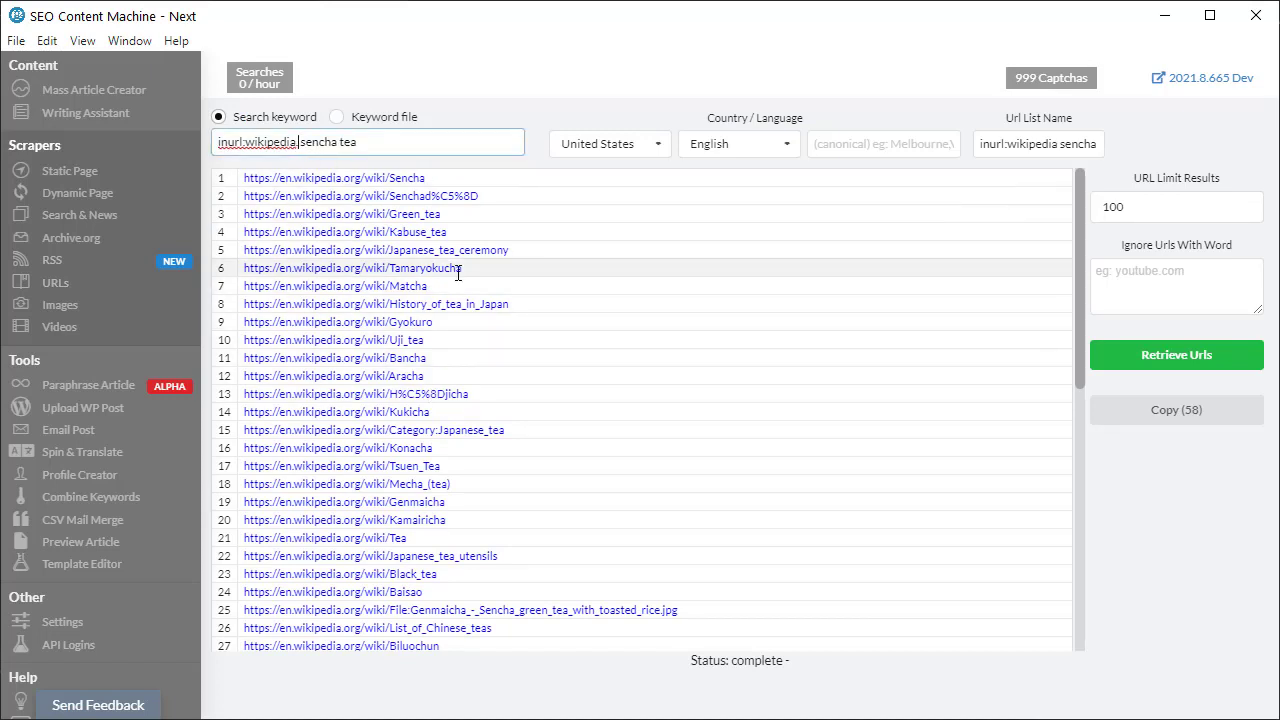